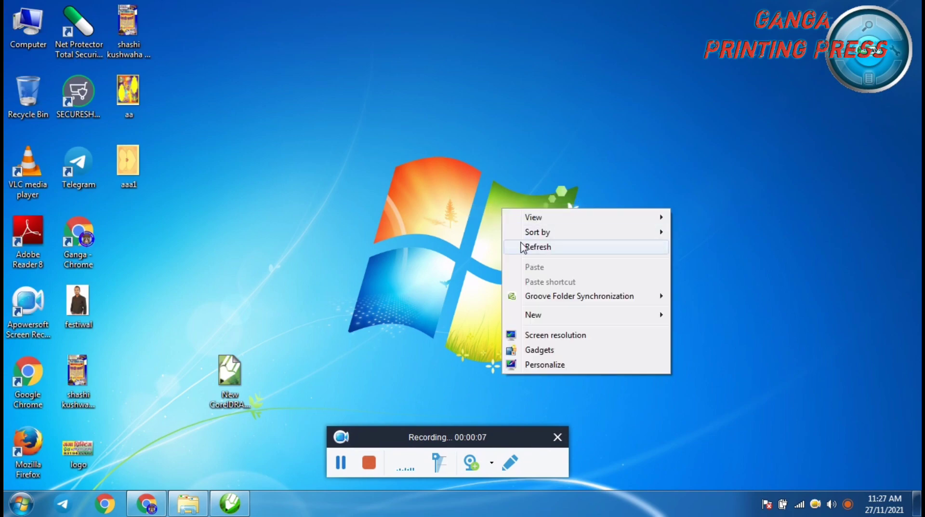
Step: Switch to Chrome and open the Firebase website at firebase.google.com
{"action": "left_click", "coordinate": [150, 504]}
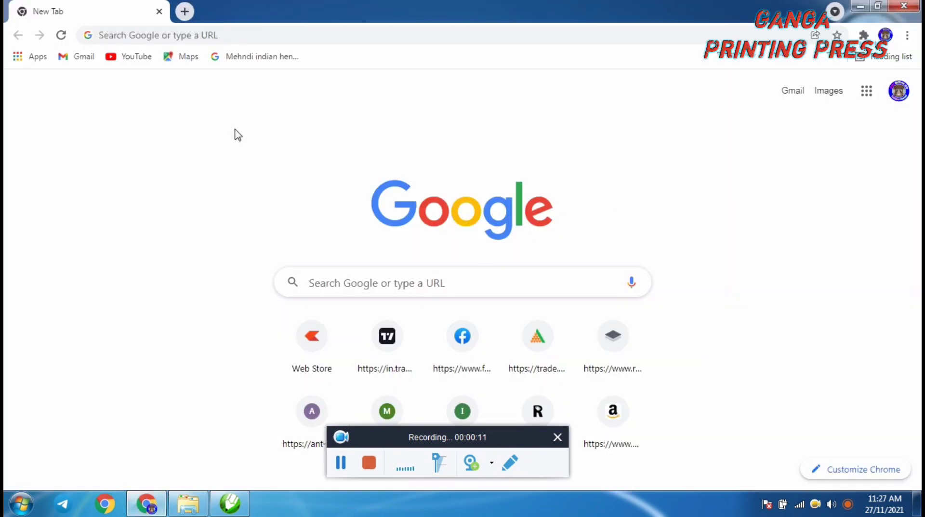
{"action": "left_click", "coordinate": [213, 34]}
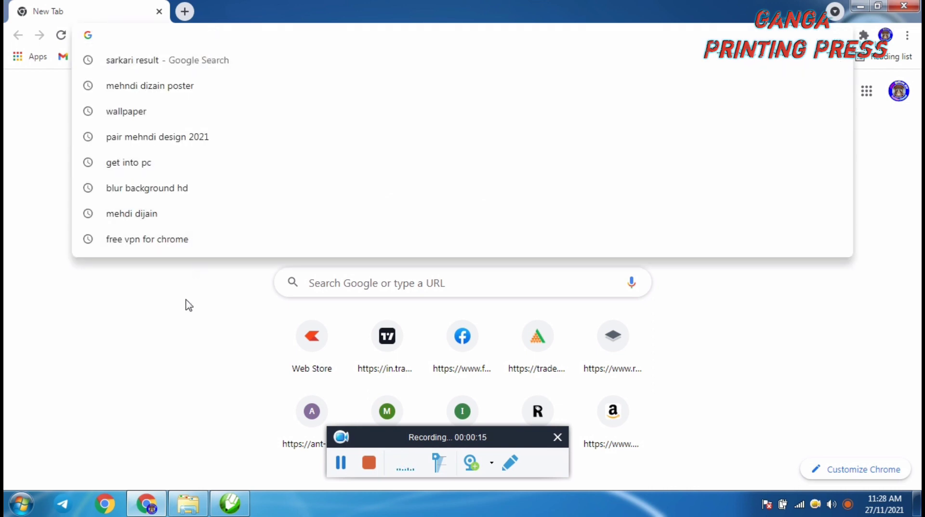
{"action": "type", "text": "firebase.google.com"}
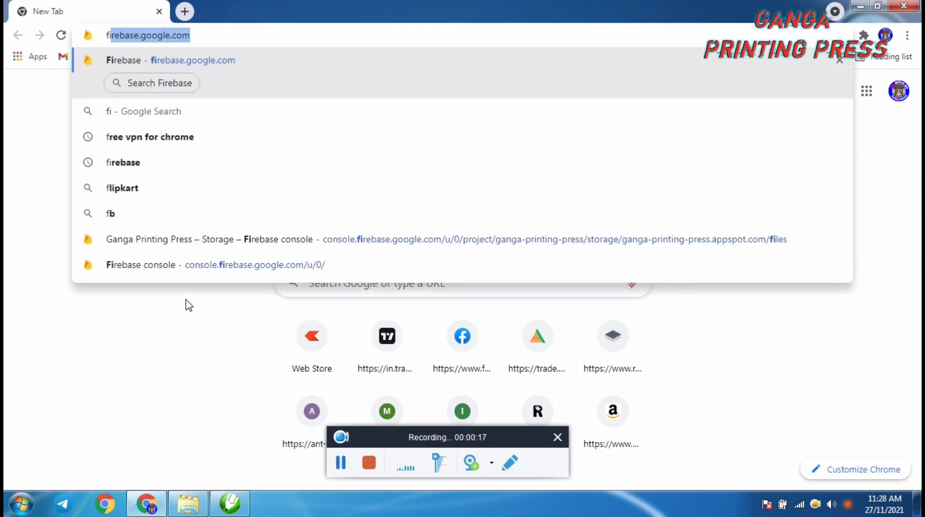
{"action": "left_click", "coordinate": [130, 67]}
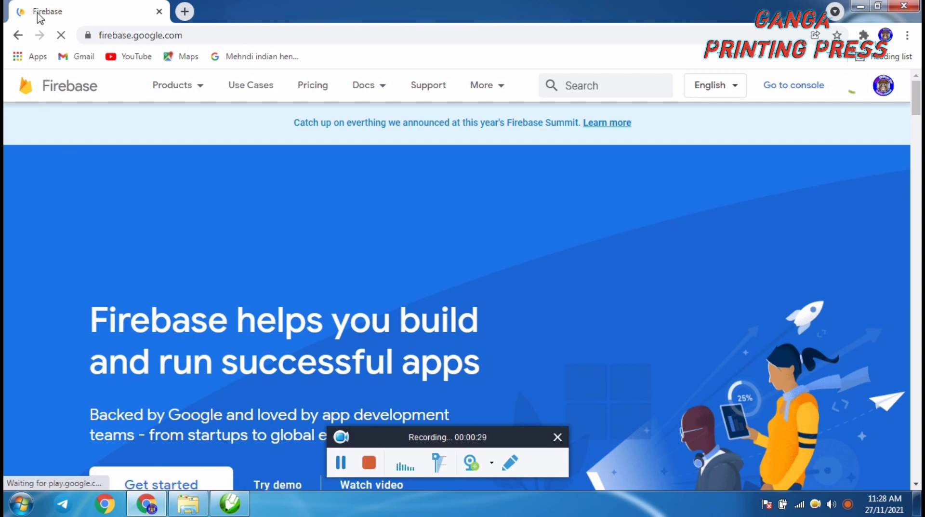
Step: Look through the Firebase home page, including its extensions, integrations and Google Cloud sections
{"action": "scroll", "coordinate": [140, 219], "scroll_direction": "down", "scroll_amount": 3}
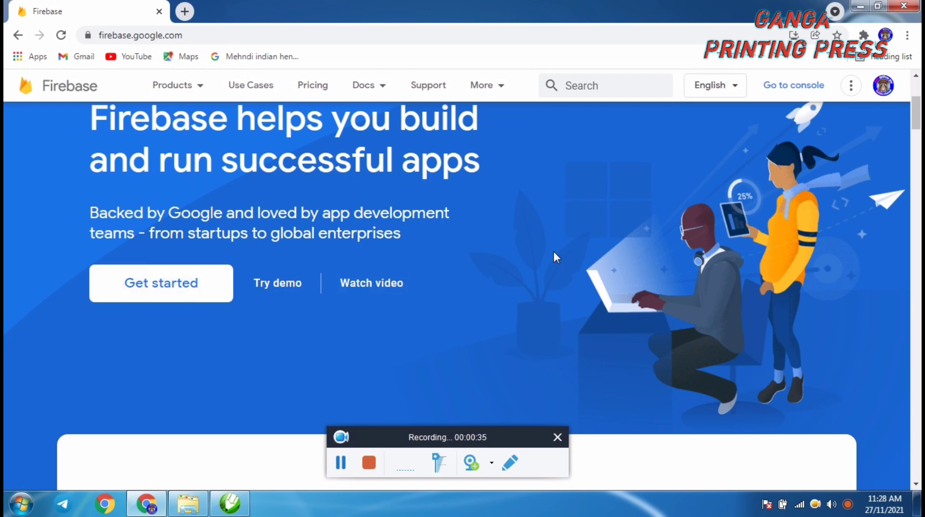
{"action": "scroll", "coordinate": [555, 247], "scroll_direction": "down", "scroll_amount": 3}
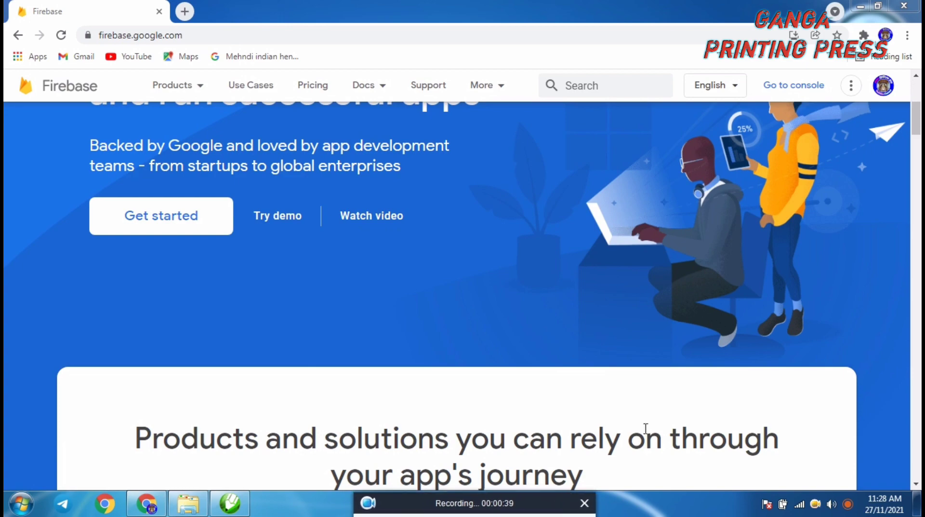
{"action": "left_click_drag", "start_coordinate": [918, 127], "coordinate": [917, 196]}
{"action": "scroll", "coordinate": [867, 192], "scroll_direction": "down", "scroll_amount": 4}
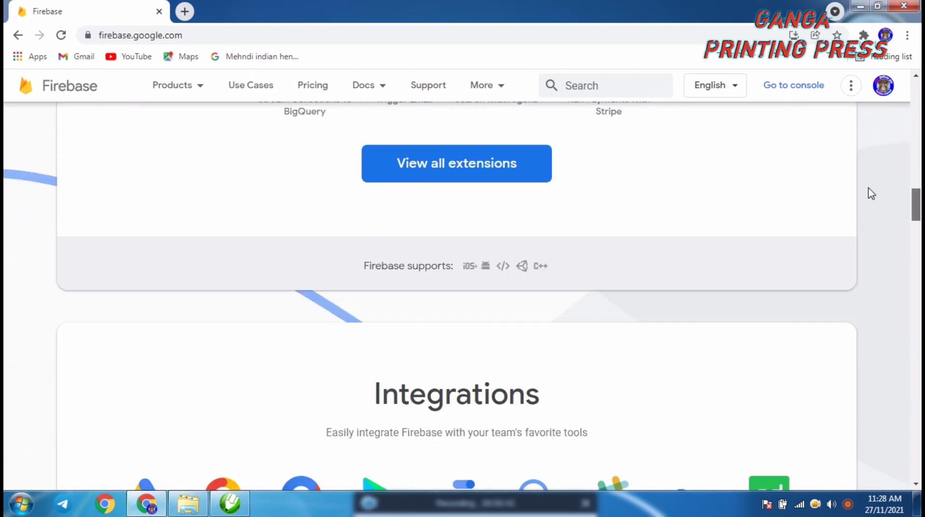
{"action": "scroll", "coordinate": [845, 186], "scroll_direction": "up", "scroll_amount": 20}
{"action": "scroll", "coordinate": [838, 147], "scroll_direction": "up", "scroll_amount": 10}
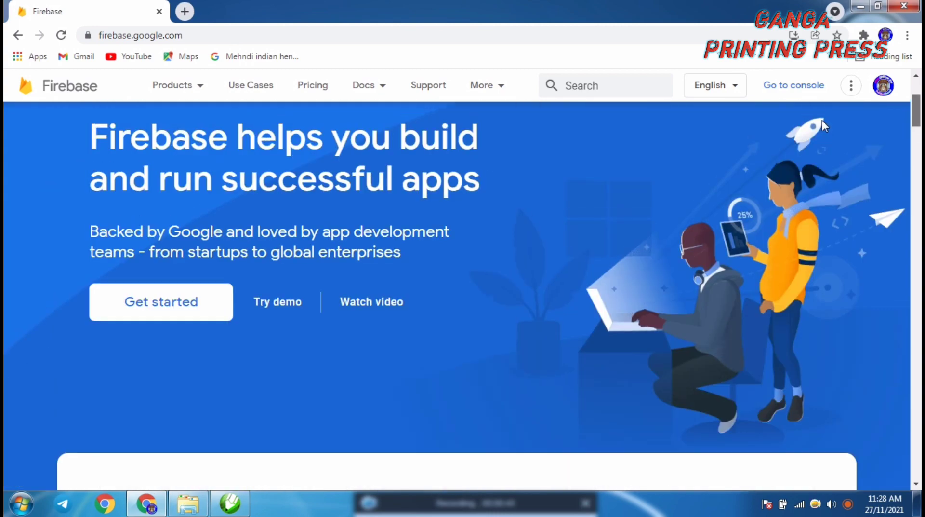
{"action": "scroll", "coordinate": [847, 207], "scroll_direction": "down", "scroll_amount": 20}
{"action": "scroll", "coordinate": [859, 236], "scroll_direction": "down", "scroll_amount": 1}
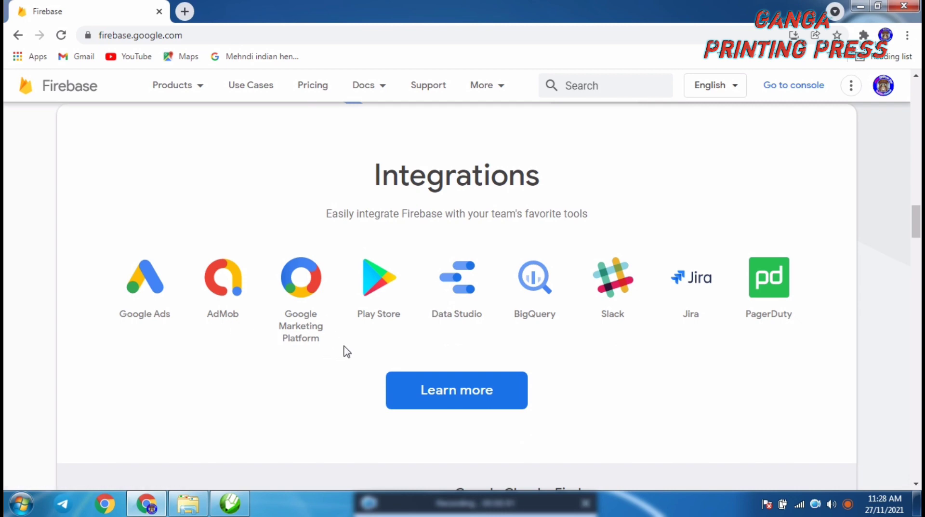
{"action": "scroll", "coordinate": [448, 311], "scroll_direction": "down", "scroll_amount": 2}
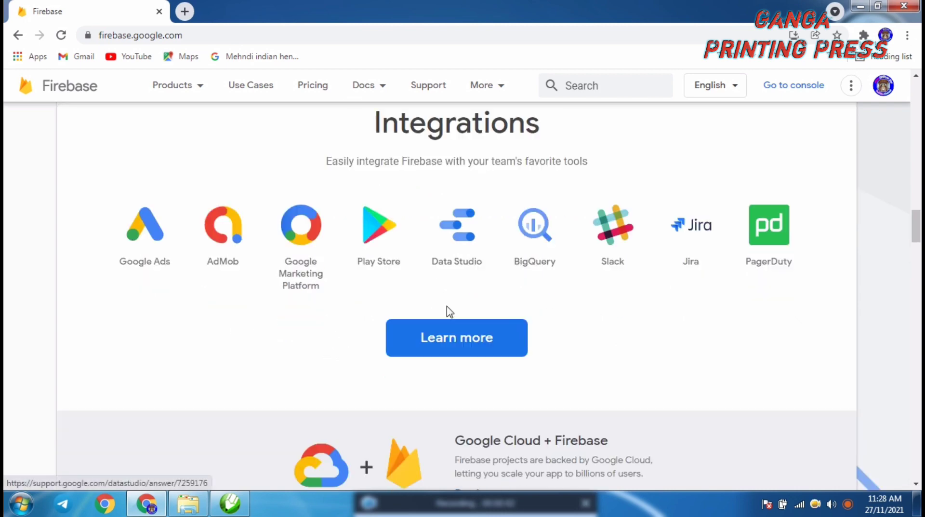
{"action": "scroll", "coordinate": [475, 334], "scroll_direction": "up", "scroll_amount": 1}
{"action": "scroll", "coordinate": [475, 334], "scroll_direction": "down", "scroll_amount": 1}
{"action": "scroll", "coordinate": [458, 360], "scroll_direction": "down", "scroll_amount": 7}
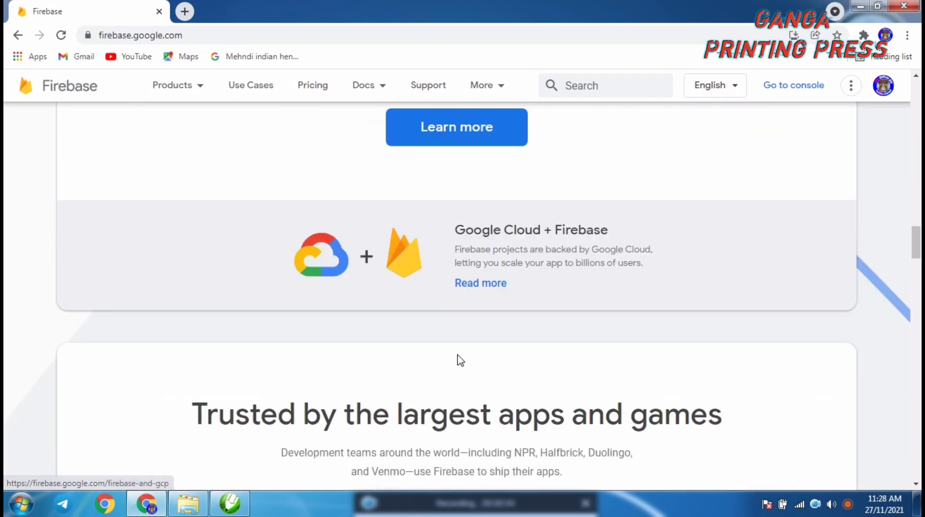
{"action": "scroll", "coordinate": [438, 326], "scroll_direction": "up", "scroll_amount": 4}
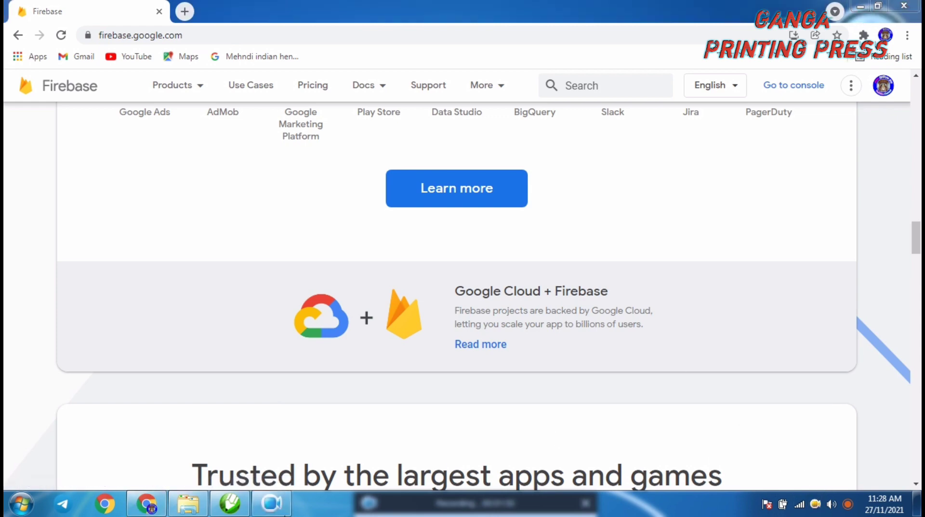
{"action": "left_click", "coordinate": [273, 510]}
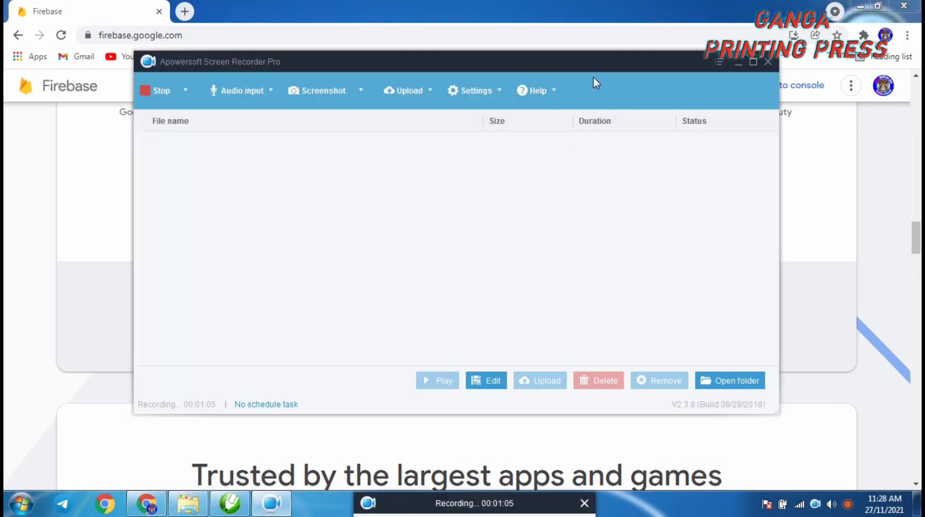
{"action": "left_click_drag", "start_coordinate": [675, 57], "coordinate": [688, 122]}
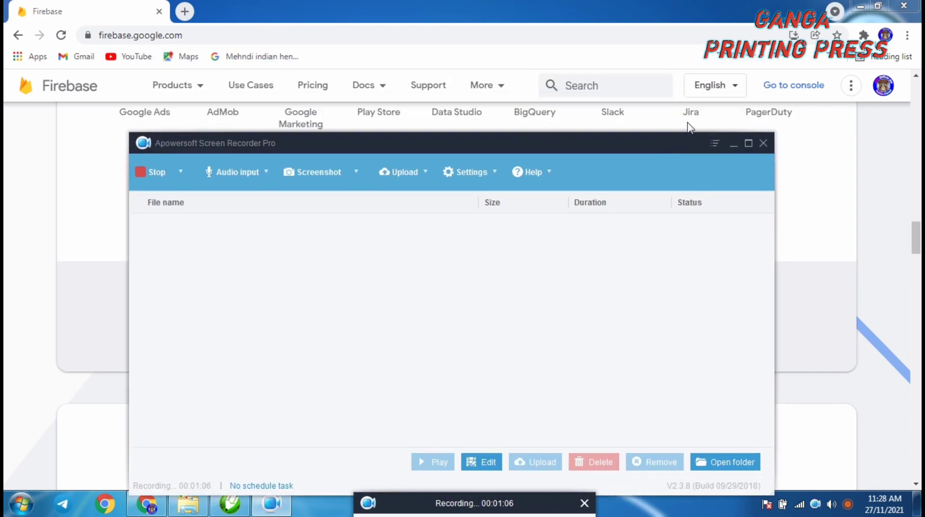
{"action": "left_click", "coordinate": [732, 143]}
{"action": "left_click", "coordinate": [863, 6]}
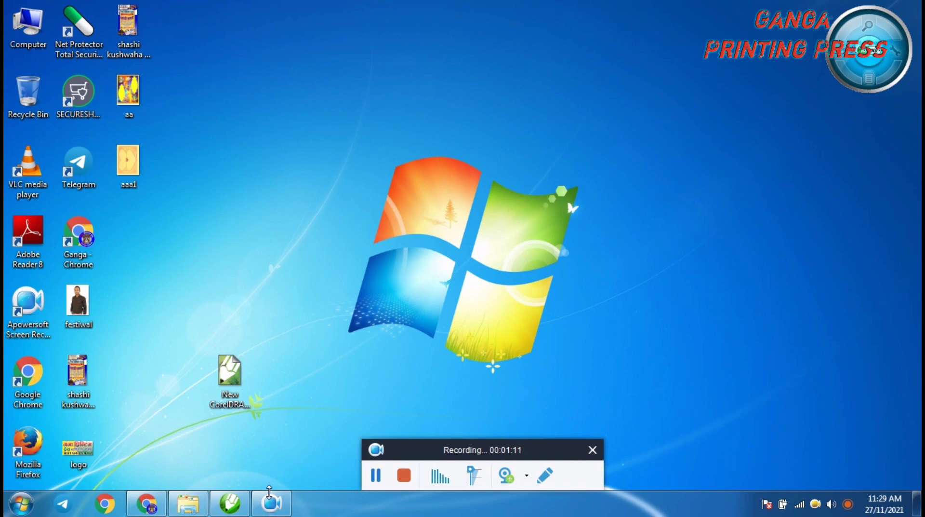
{"action": "left_click", "coordinate": [249, 506]}
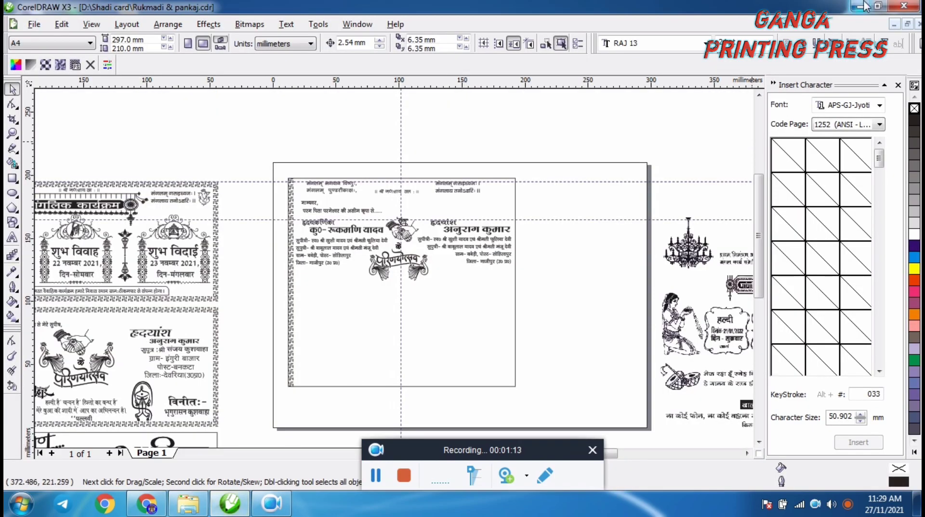
{"action": "left_click", "coordinate": [861, 5]}
{"action": "key", "text": "alt+Tab"}
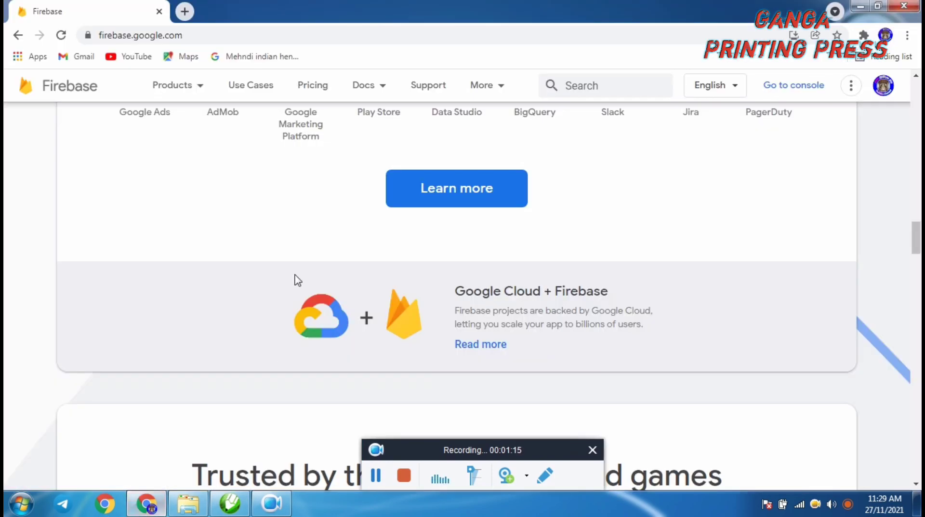
Step: Get started with Firebase to reach the console, and open the Ganga Printing Press project
{"action": "scroll", "coordinate": [278, 217], "scroll_direction": "up", "scroll_amount": 3}
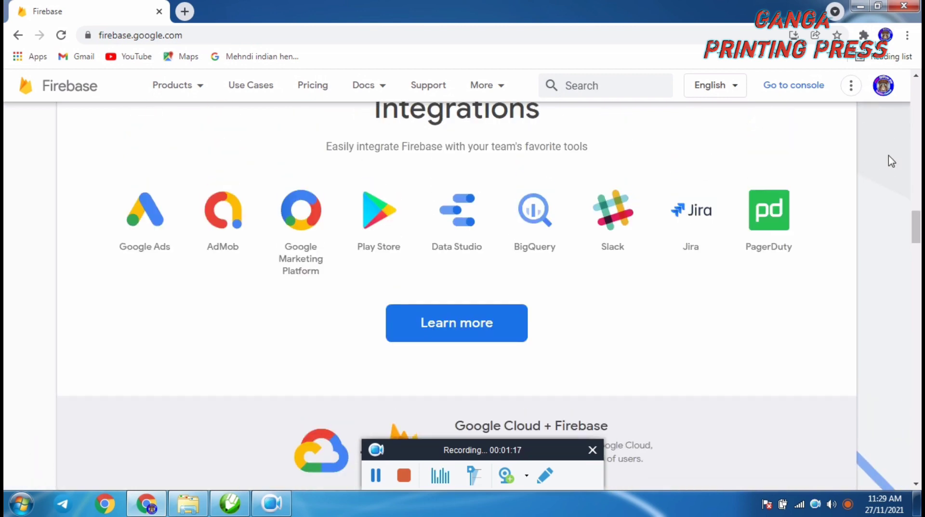
{"action": "left_click_drag", "start_coordinate": [916, 227], "coordinate": [905, 114]}
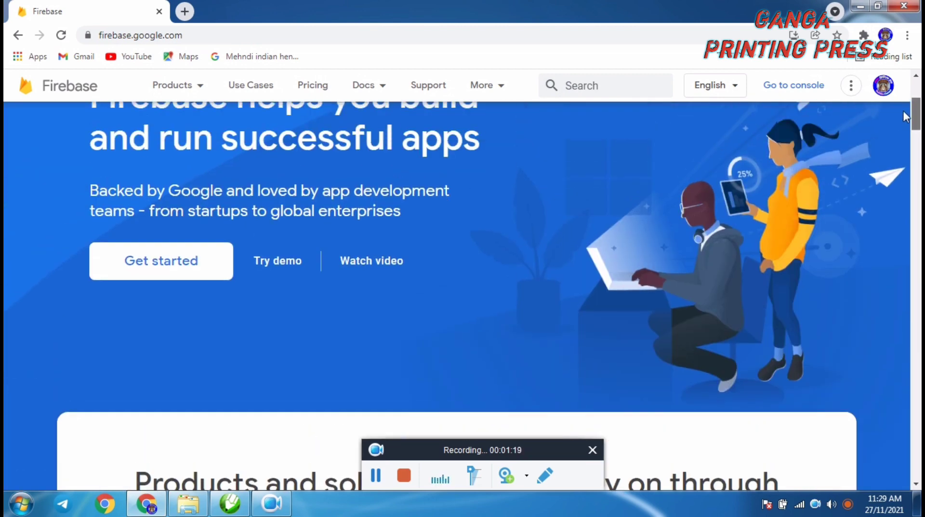
{"action": "left_click", "coordinate": [180, 266]}
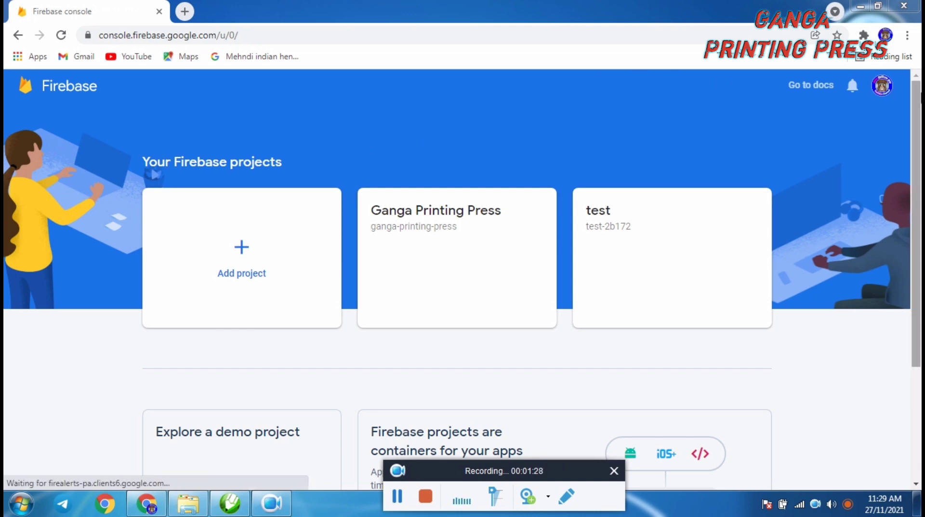
{"action": "scroll", "coordinate": [463, 290], "scroll_direction": "down", "scroll_amount": 1}
{"action": "scroll", "coordinate": [463, 289], "scroll_direction": "up", "scroll_amount": 1}
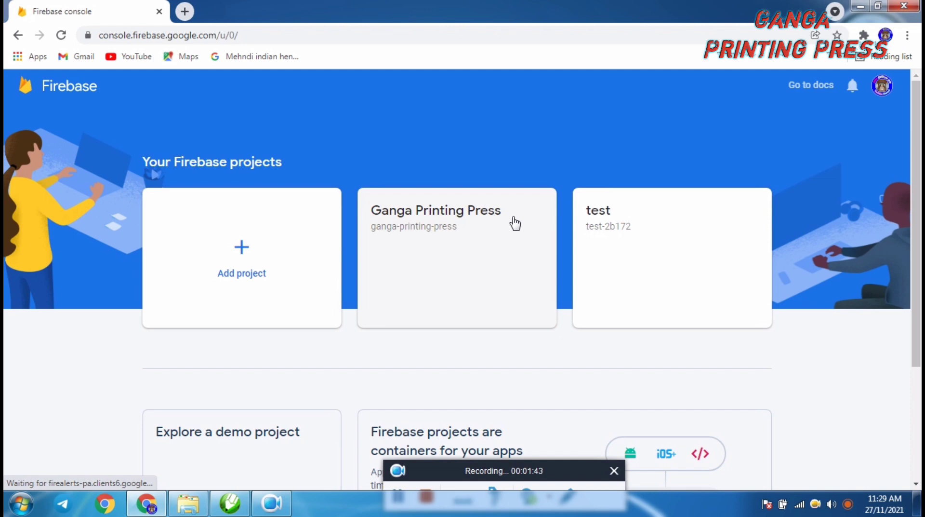
{"action": "left_click", "coordinate": [463, 216]}
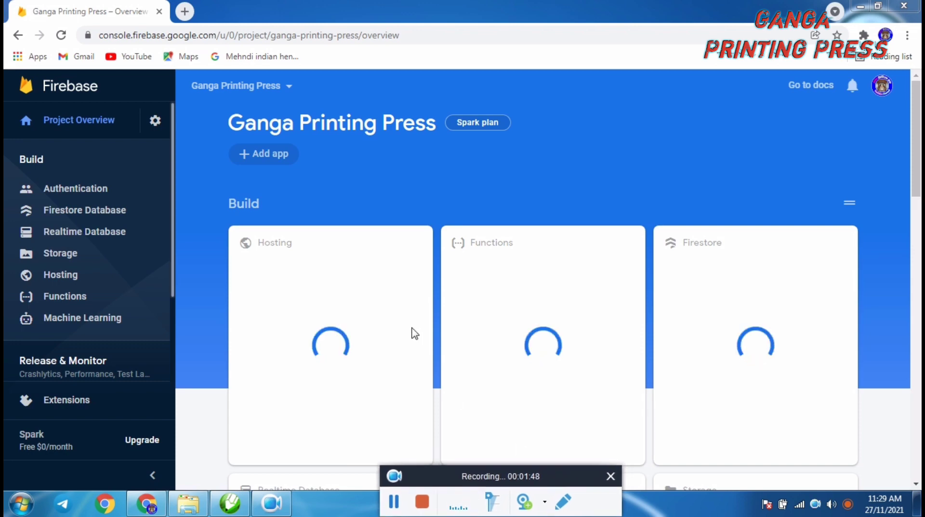
Step: Open the Storage section of the Ganga Printing Press project and look through its stored files
{"action": "mouse_move", "coordinate": [917, 180]}
{"action": "left_mouse_down"}
{"action": "mouse_move", "coordinate": [919, 247]}
{"action": "mouse_move", "coordinate": [919, 195]}
{"action": "left_mouse_up"}
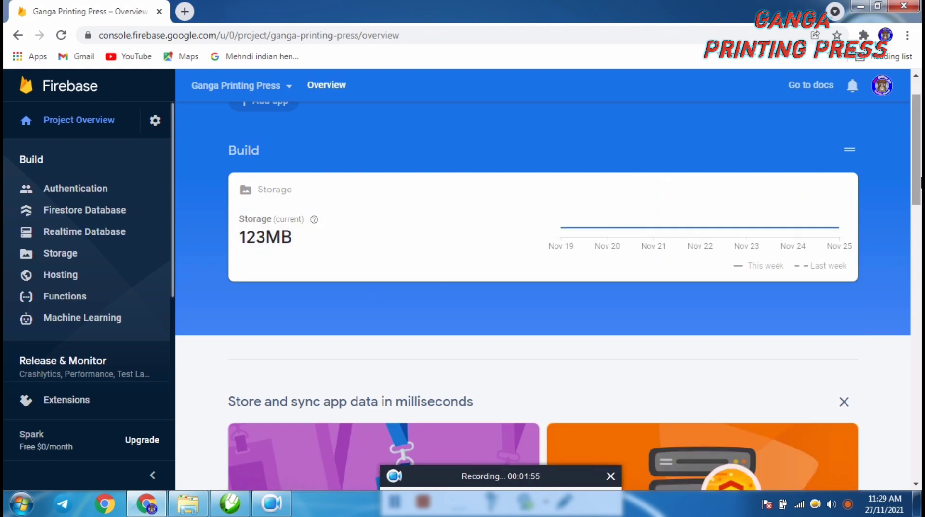
{"action": "left_click_drag", "start_coordinate": [920, 185], "coordinate": [918, 206]}
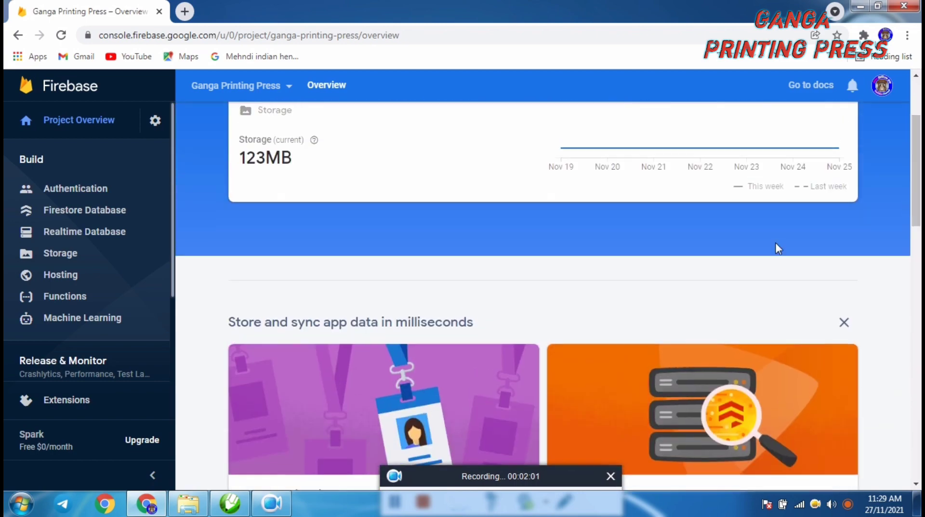
{"action": "scroll", "coordinate": [314, 278], "scroll_direction": "up", "scroll_amount": 3}
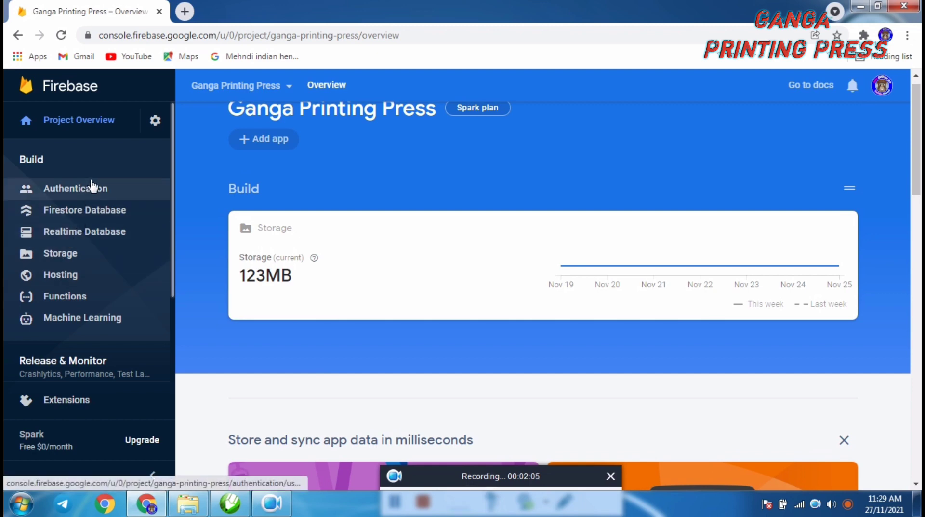
{"action": "left_click", "coordinate": [62, 256]}
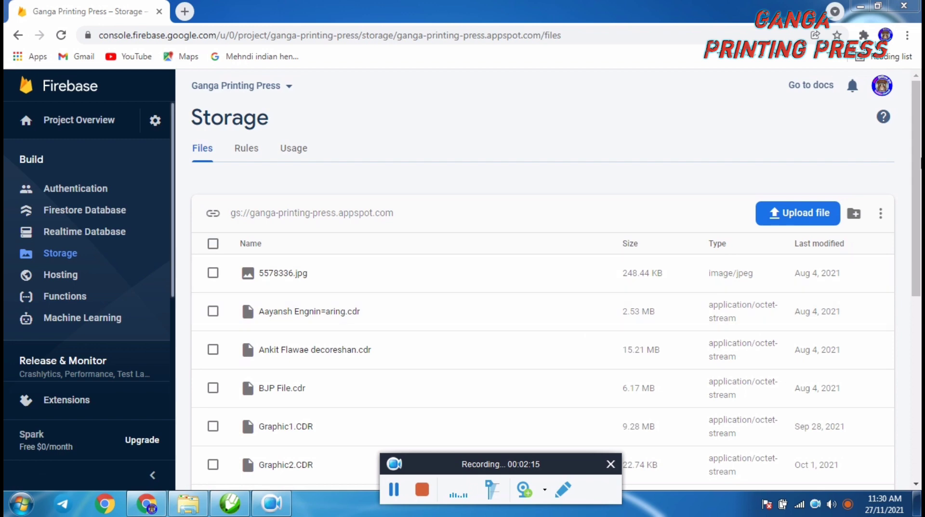
{"action": "left_click_drag", "start_coordinate": [916, 188], "coordinate": [916, 371]}
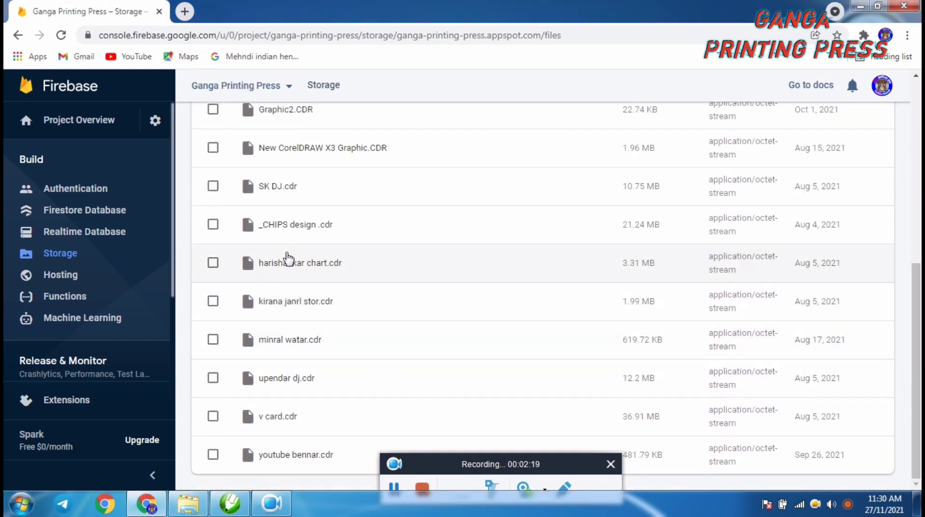
{"action": "scroll", "coordinate": [289, 253], "scroll_direction": "up", "scroll_amount": 1}
{"action": "scroll", "coordinate": [289, 253], "scroll_direction": "up", "scroll_amount": 7}
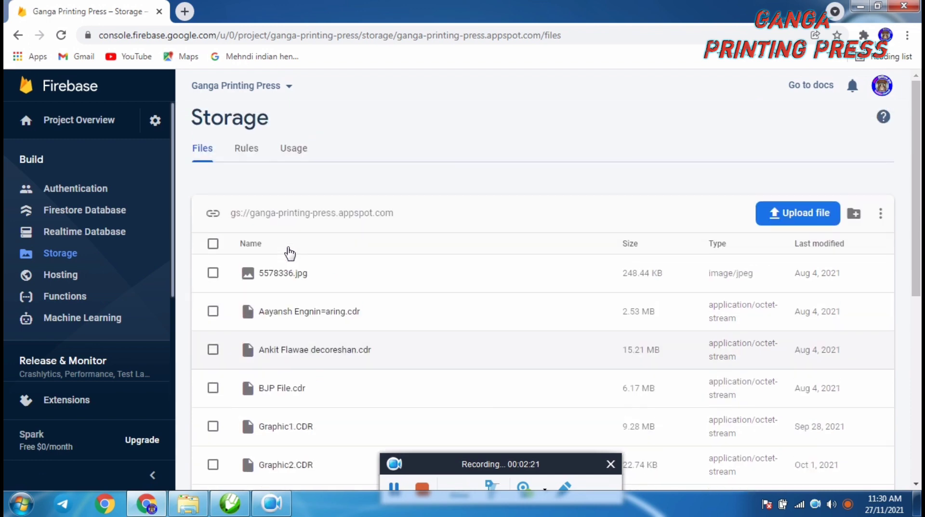
{"action": "left_click", "coordinate": [392, 494]}
{"action": "left_click", "coordinate": [392, 494]}
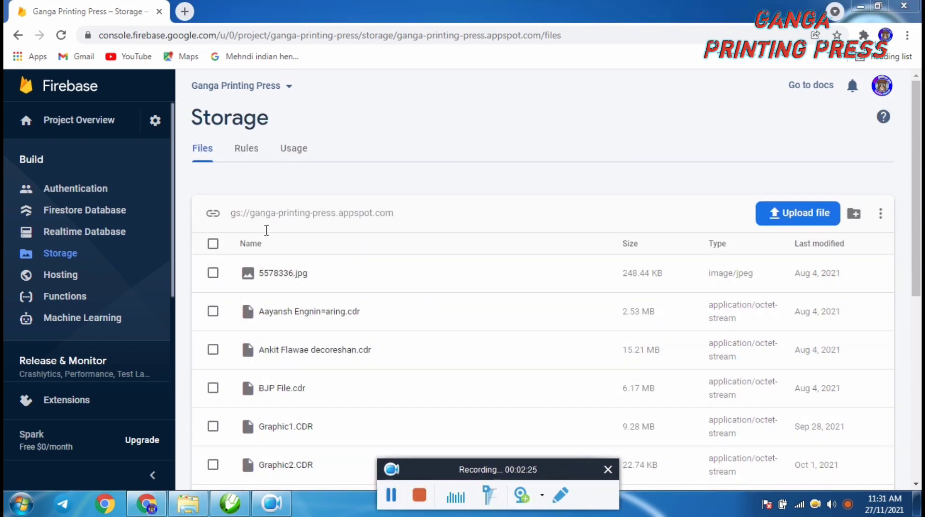
Step: Start a file upload and browse to the 50 cdr File folder inside mix diain on Local Disk (D:)
{"action": "left_click", "coordinate": [805, 219]}
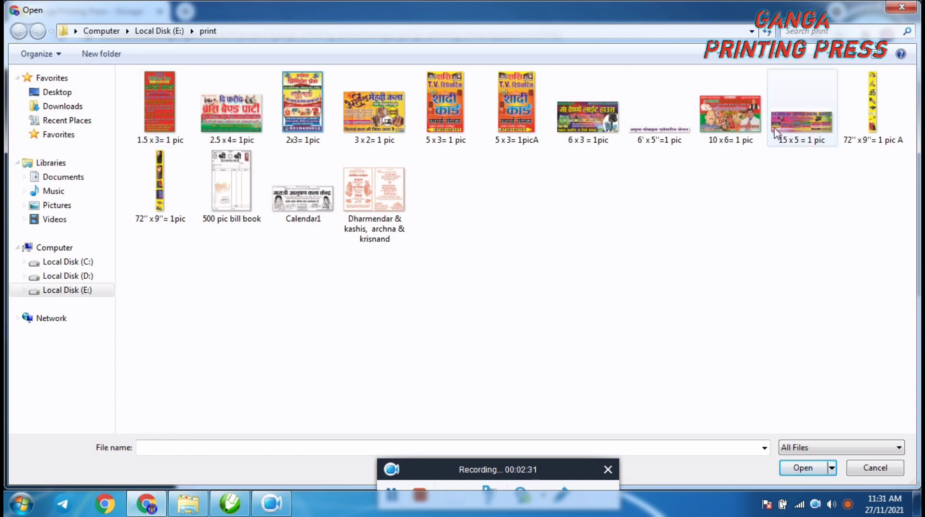
{"action": "left_click", "coordinate": [81, 280]}
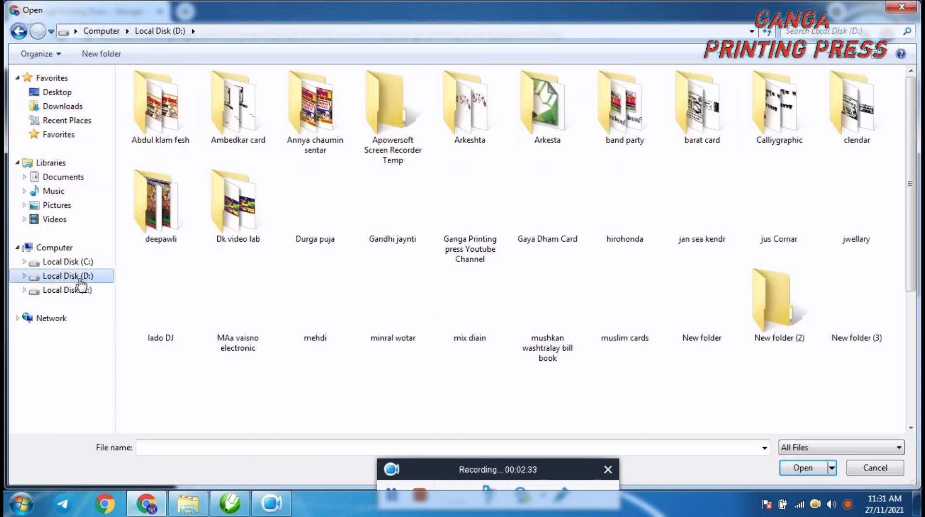
{"action": "scroll", "coordinate": [911, 174], "scroll_direction": "down", "scroll_amount": 3}
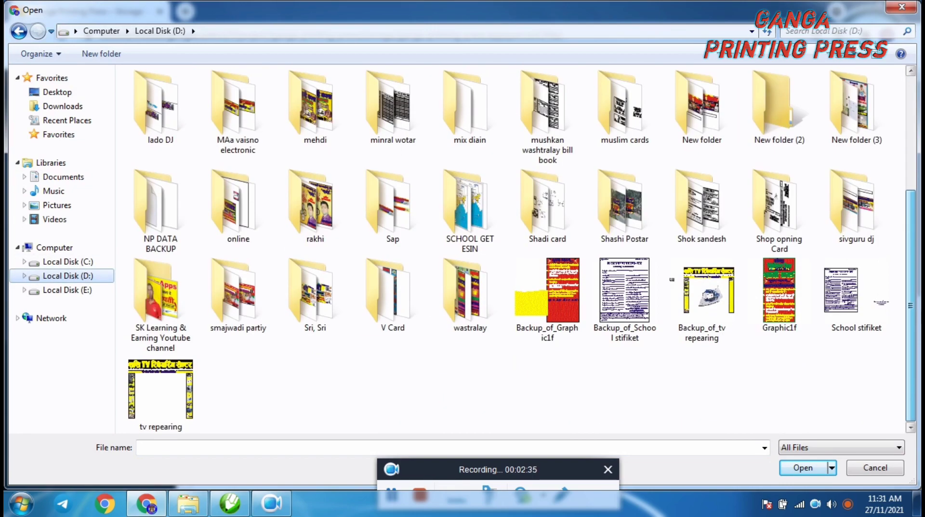
{"action": "left_click", "coordinate": [18, 32]}
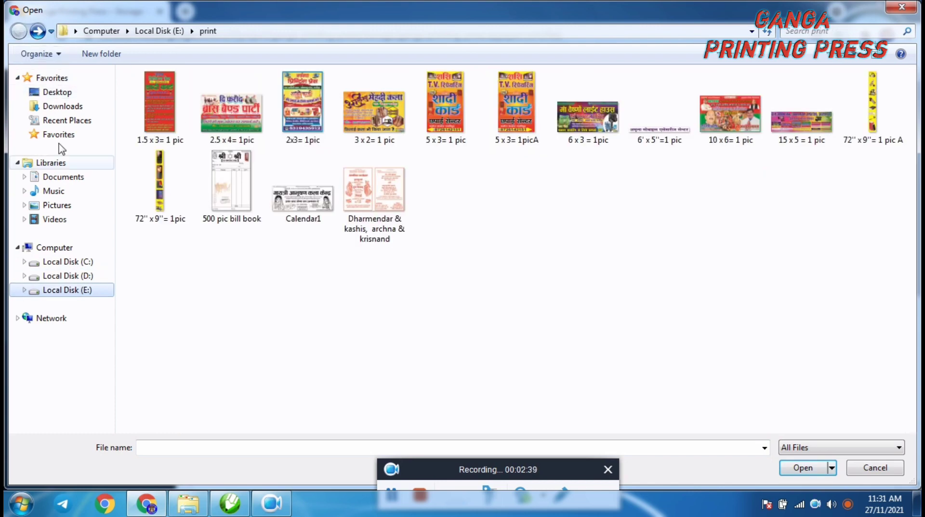
{"action": "left_click", "coordinate": [90, 276]}
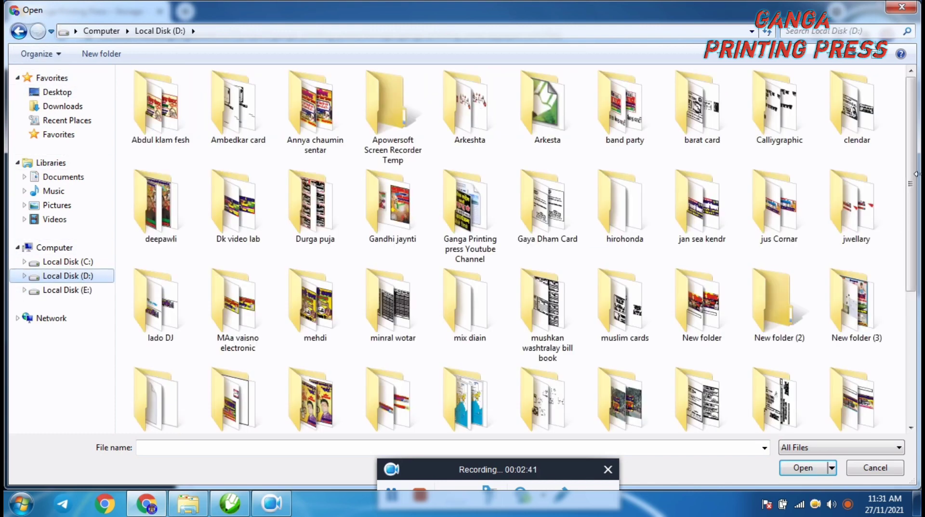
{"action": "left_click_drag", "start_coordinate": [912, 183], "coordinate": [917, 248]}
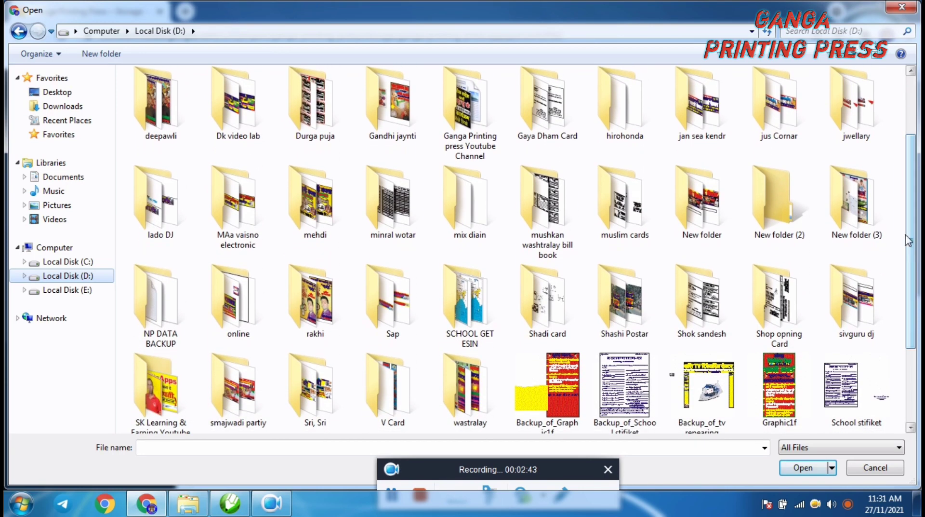
{"action": "double_click", "coordinate": [458, 219]}
{"action": "double_click", "coordinate": [173, 95]}
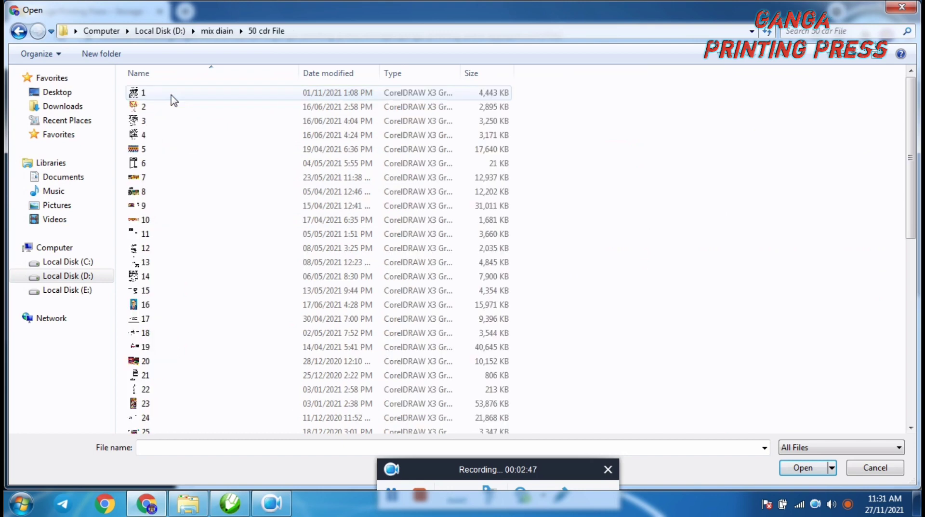
Step: Choose the CorelDRAW file named 1 and upload it to the project's storage bucket
{"action": "left_click", "coordinate": [153, 98]}
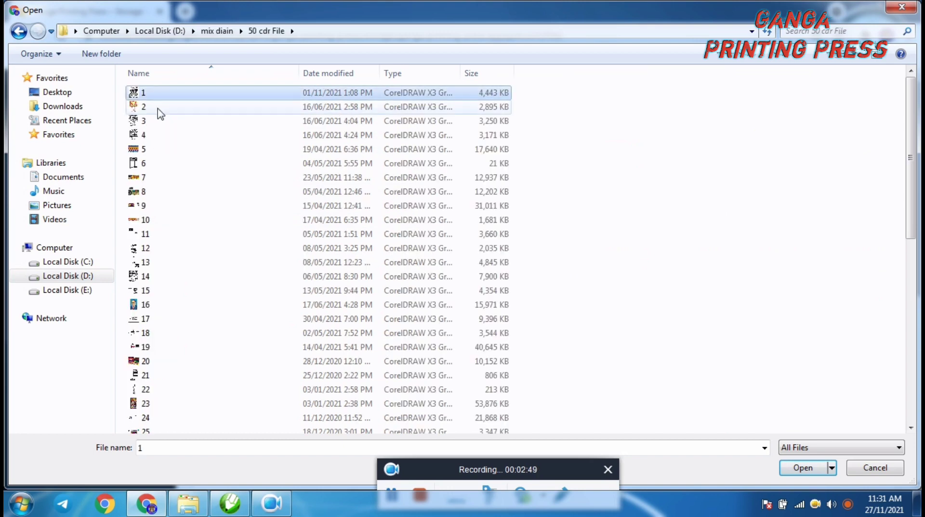
{"action": "left_click_drag", "start_coordinate": [430, 469], "coordinate": [415, 474]}
{"action": "left_click", "coordinate": [176, 92]}
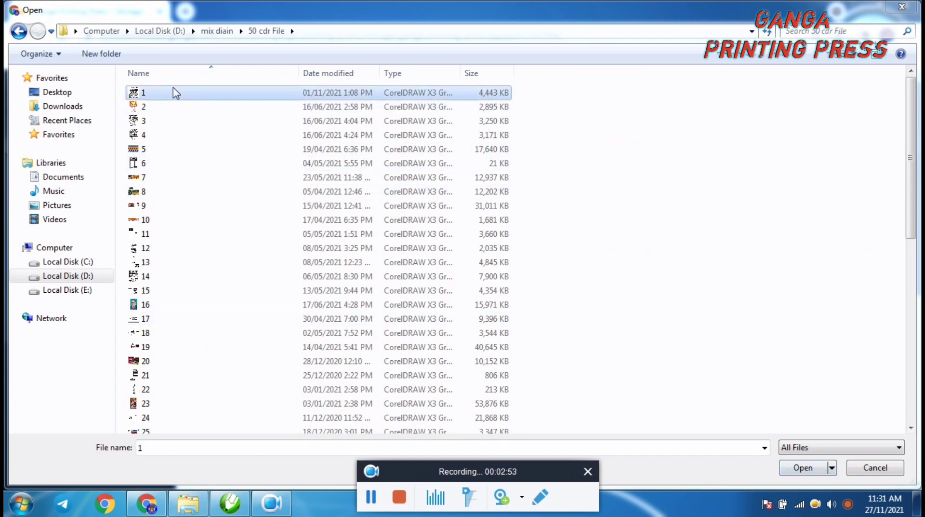
{"action": "left_click", "coordinate": [800, 468]}
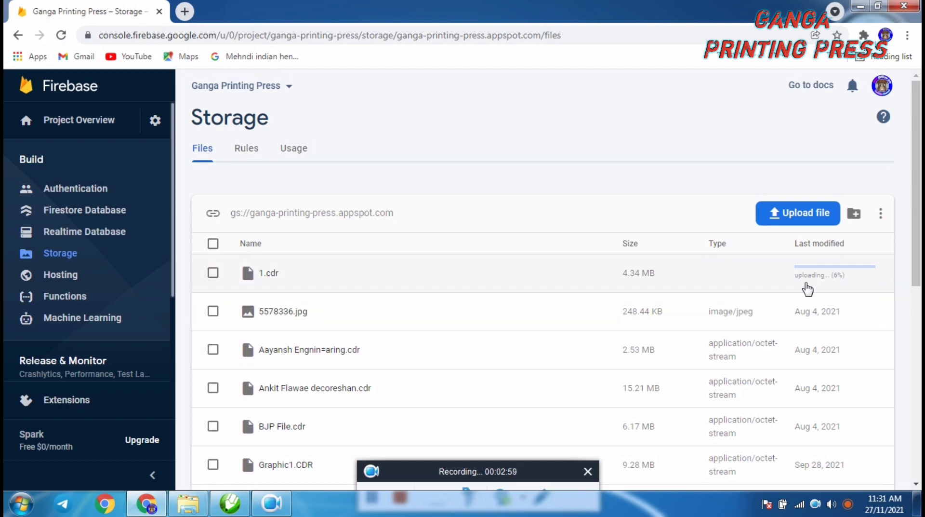
{"action": "mouse_move", "coordinate": [522, 470]}
{"action": "left_click_drag", "start_coordinate": [530, 462], "coordinate": [547, 441]}
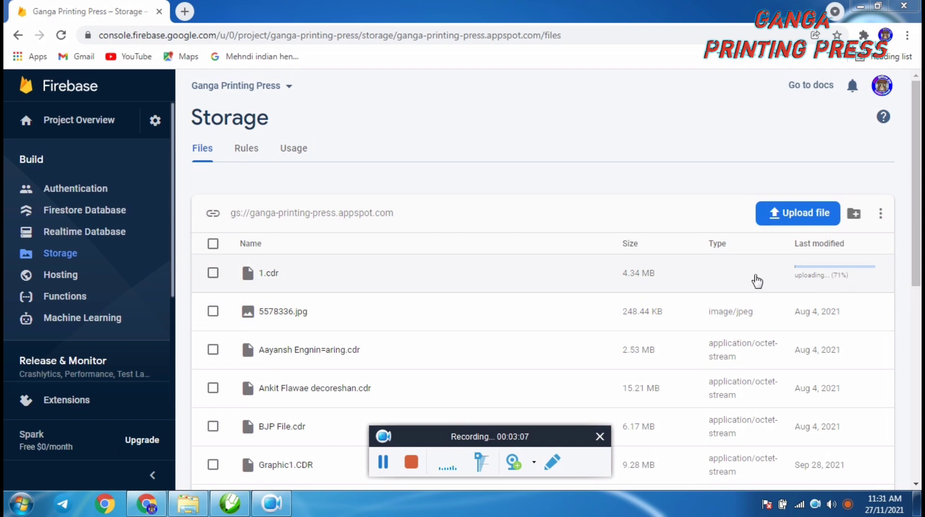
{"action": "left_click", "coordinate": [384, 464]}
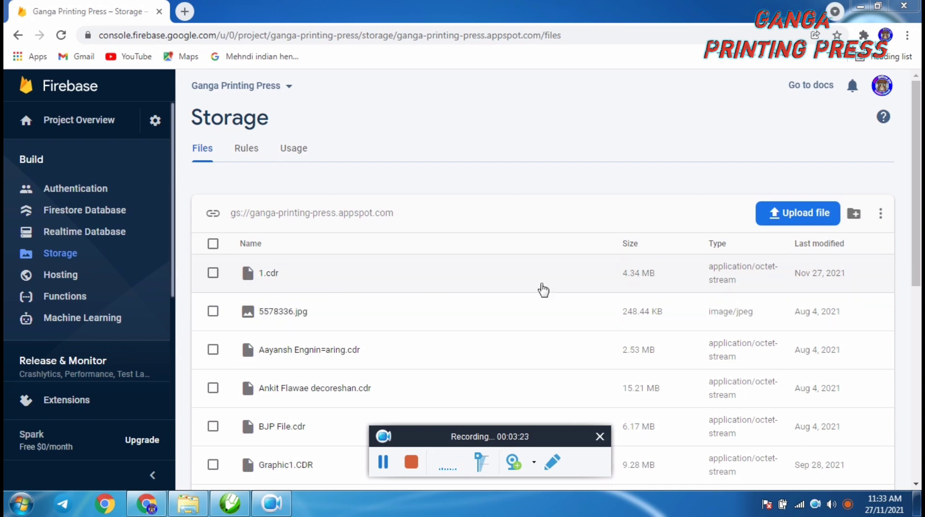
Step: Open the details of 1.cdr, expand its file location and copy the download URL with its access token
{"action": "double_click", "coordinate": [627, 274]}
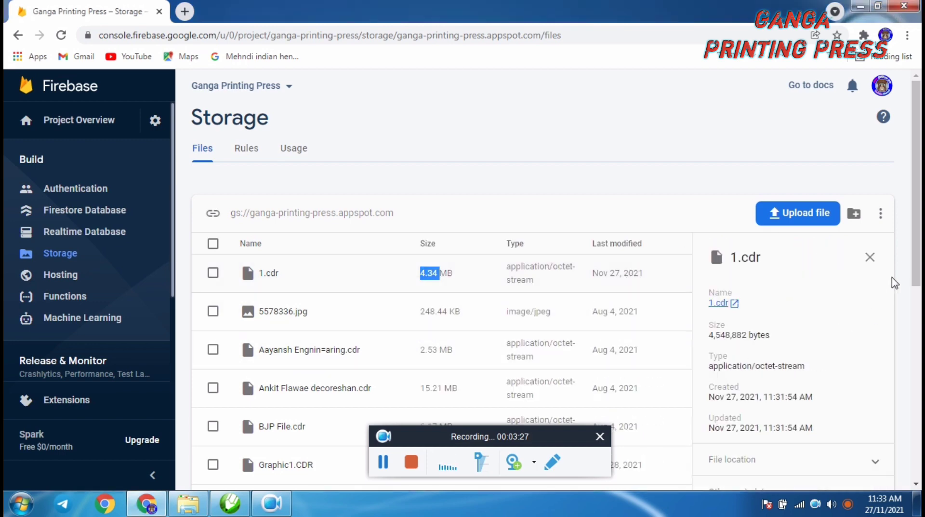
{"action": "left_click_drag", "start_coordinate": [918, 266], "coordinate": [918, 347]}
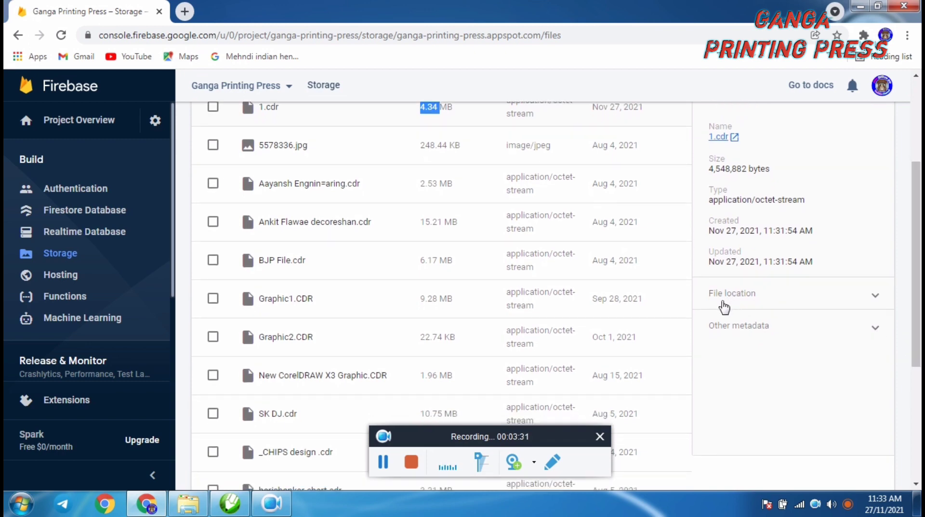
{"action": "left_click", "coordinate": [743, 303]}
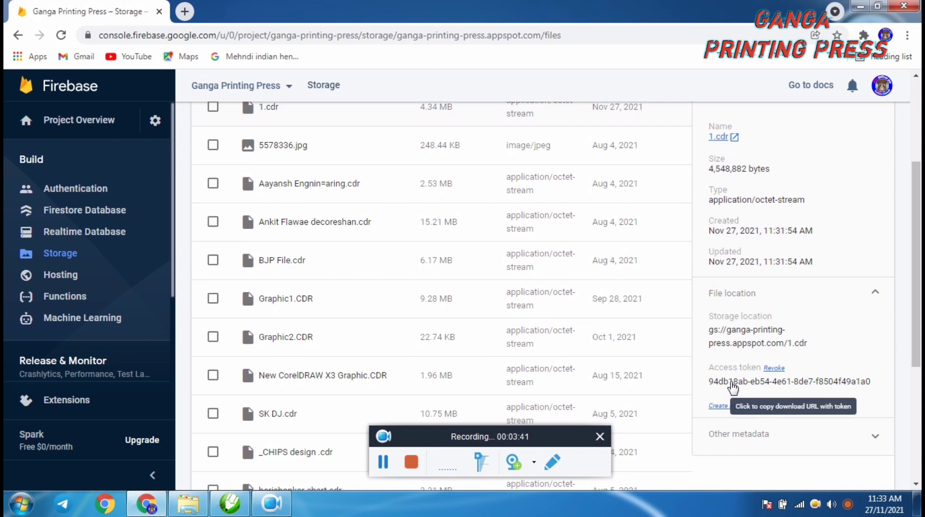
{"action": "left_click", "coordinate": [734, 386]}
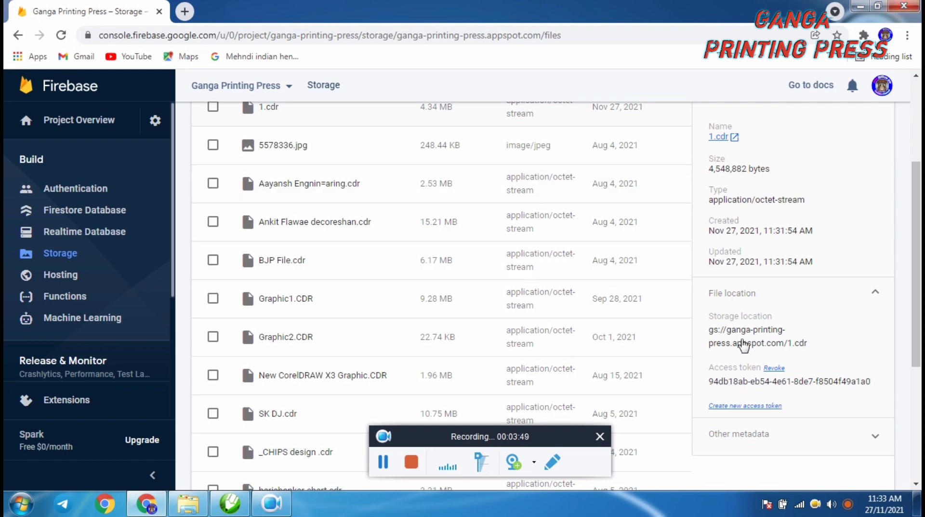
Step: Load the copied download URL with its access token in a new browser tab to download 1.cdr, and close that tab
{"action": "scroll", "coordinate": [331, 221], "scroll_direction": "up", "scroll_amount": 3}
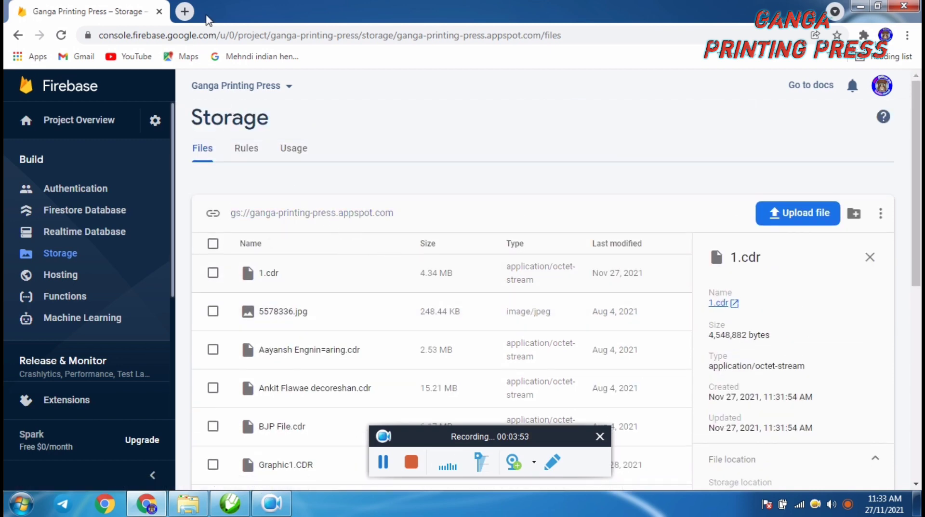
{"action": "left_click", "coordinate": [185, 12]}
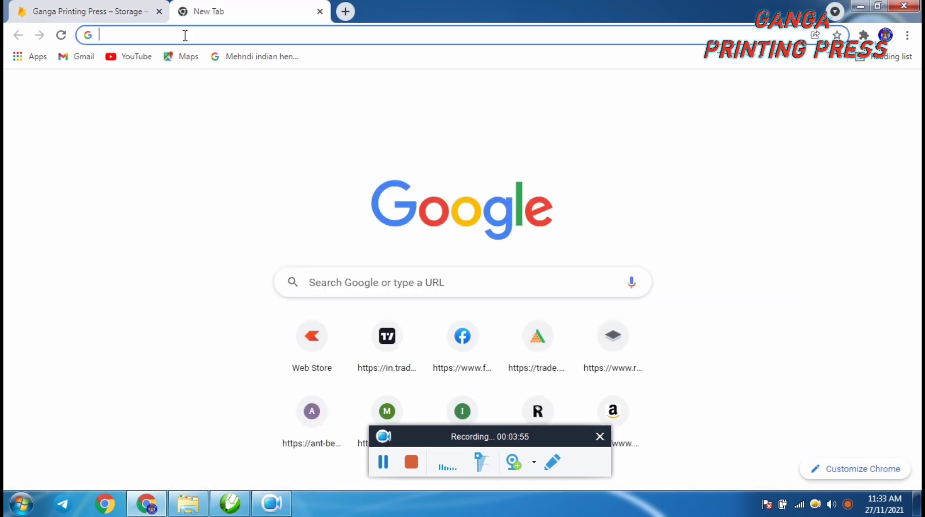
{"action": "left_click", "coordinate": [184, 35]}
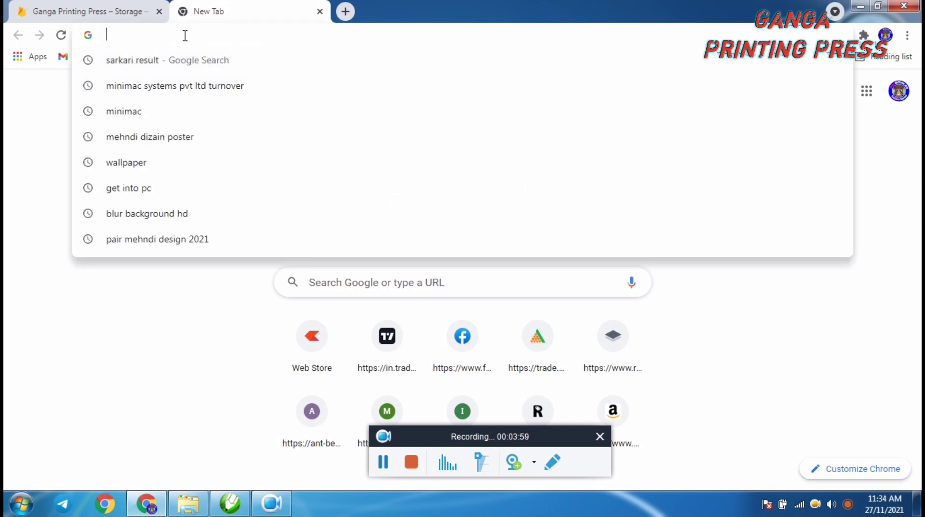
{"action": "key", "text": "ctrl+v"}
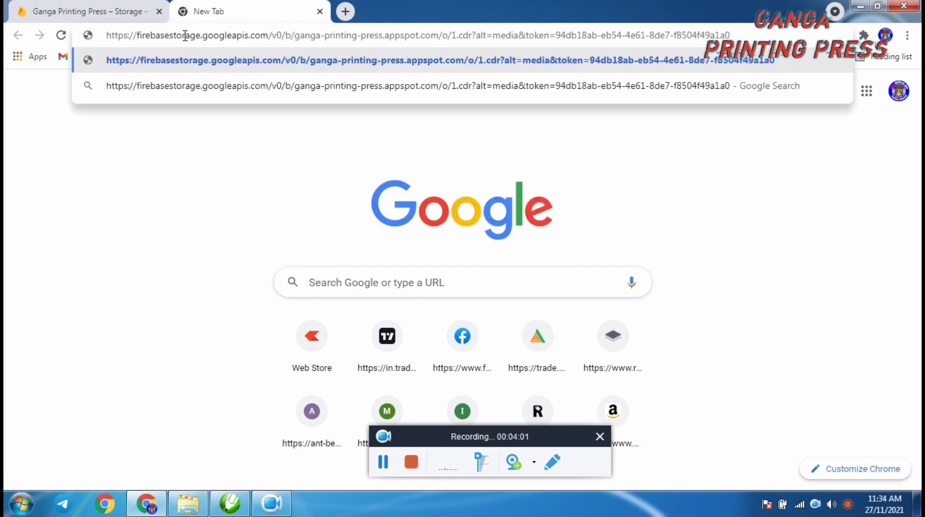
{"action": "key", "text": "Return"}
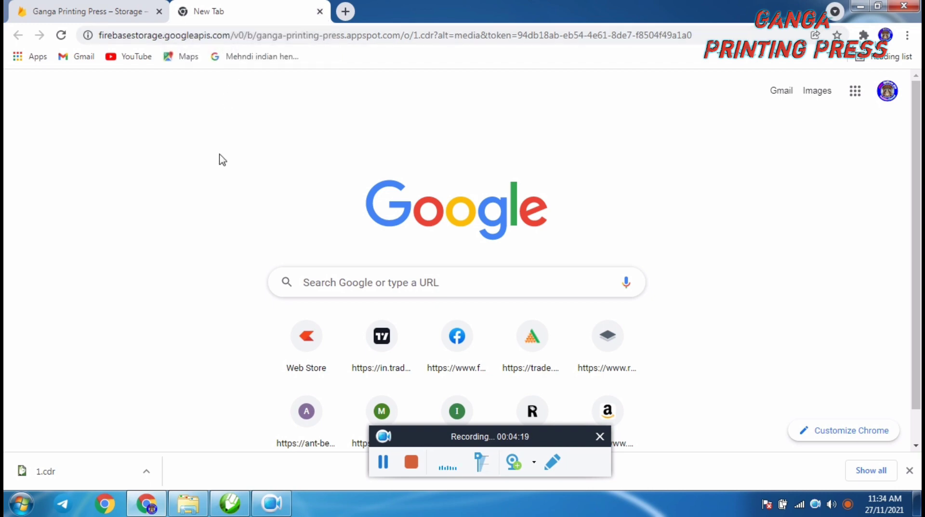
{"action": "left_click", "coordinate": [320, 12]}
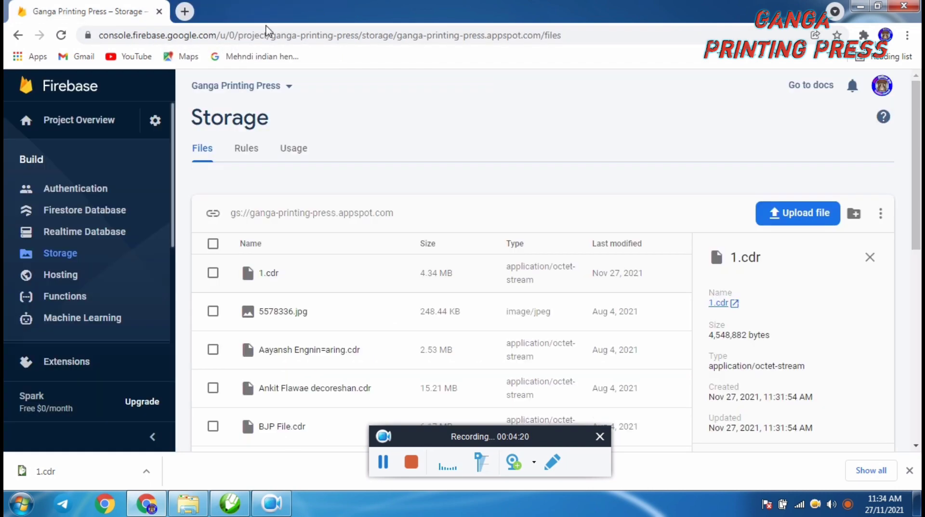
Step: Open the bitly.com link shortener in a new browser tab
{"action": "left_click", "coordinate": [187, 14]}
{"action": "left_click", "coordinate": [187, 35]}
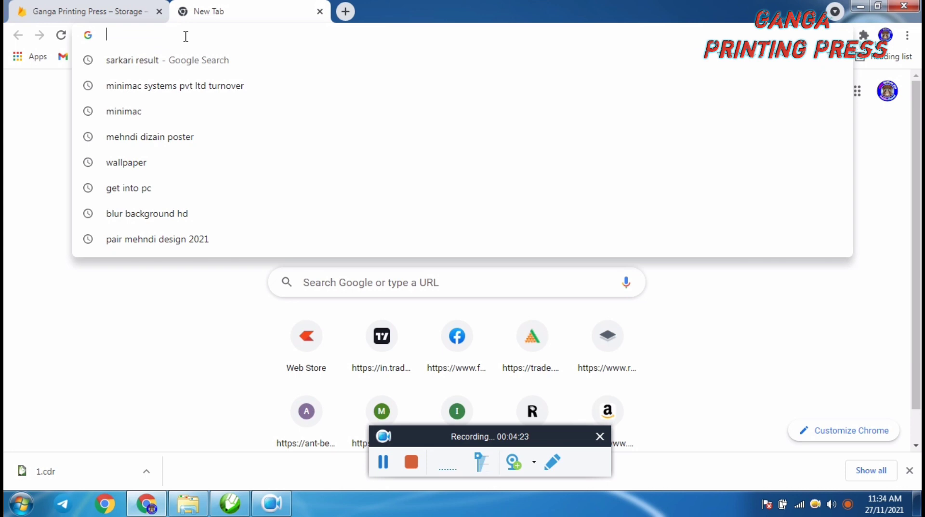
{"action": "type", "text": "bi"}
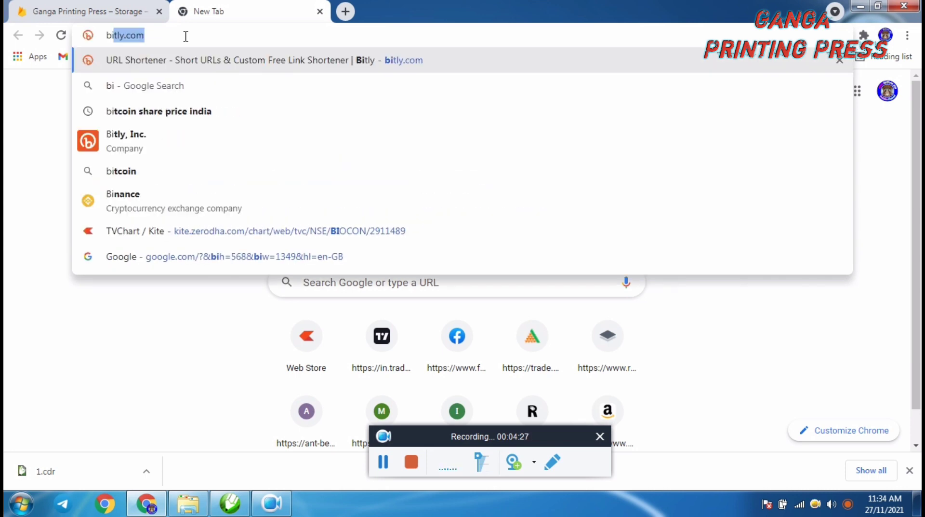
{"action": "type", "text": "d"}
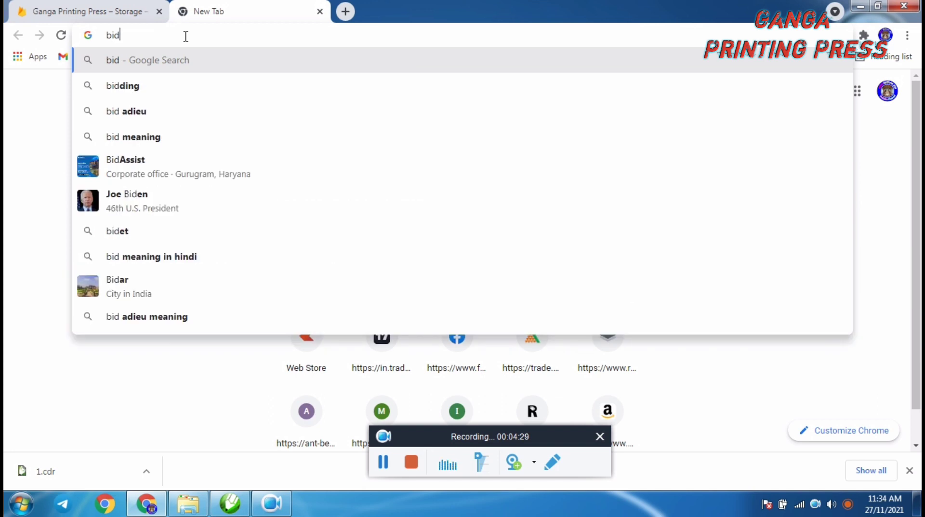
{"action": "type", "text": "l"}
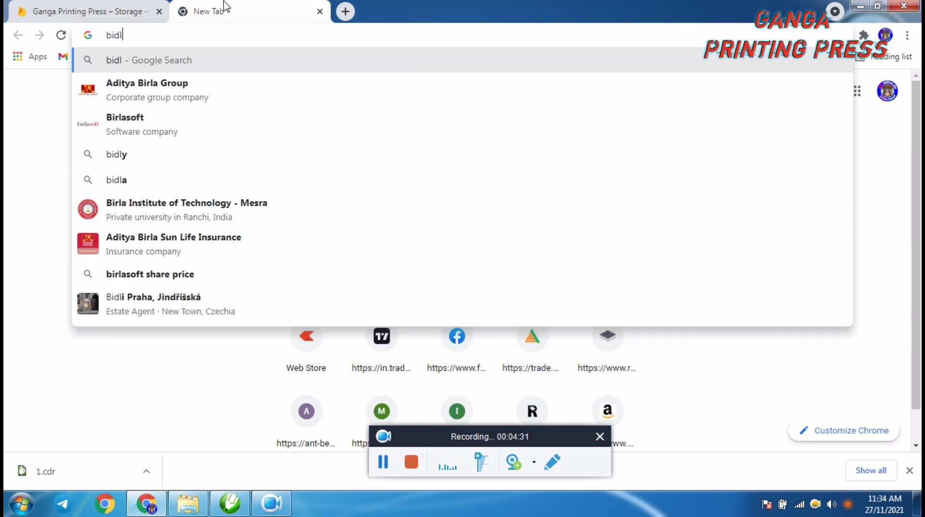
{"action": "left_click", "coordinate": [383, 461]}
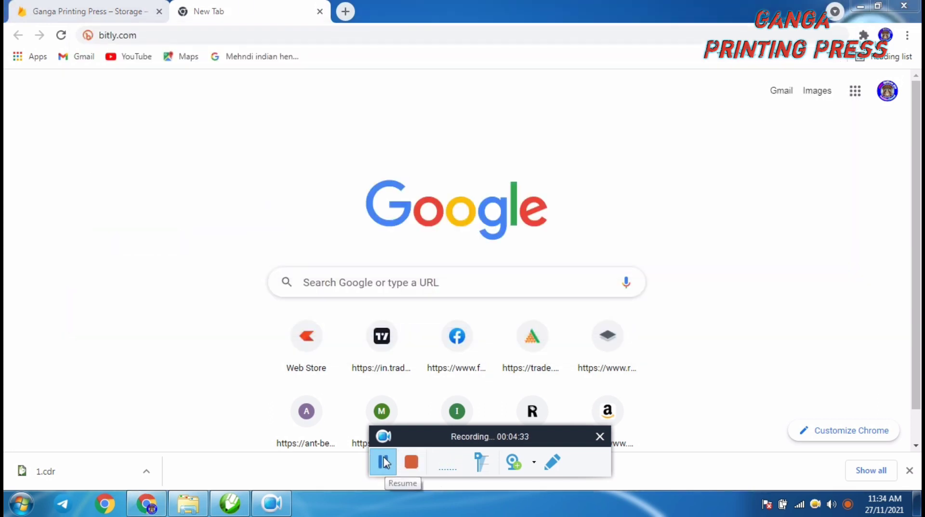
{"action": "left_click", "coordinate": [383, 460]}
{"action": "left_click", "coordinate": [150, 35]}
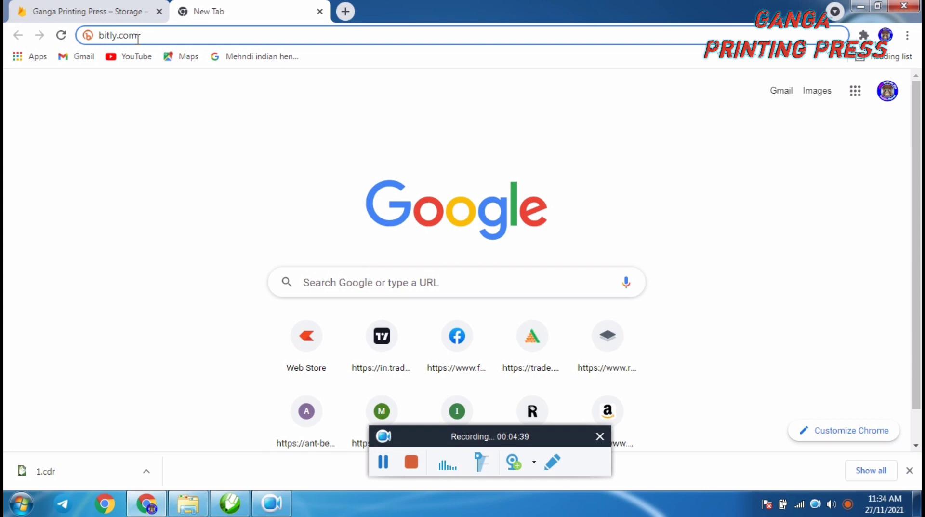
{"action": "key", "text": "Return"}
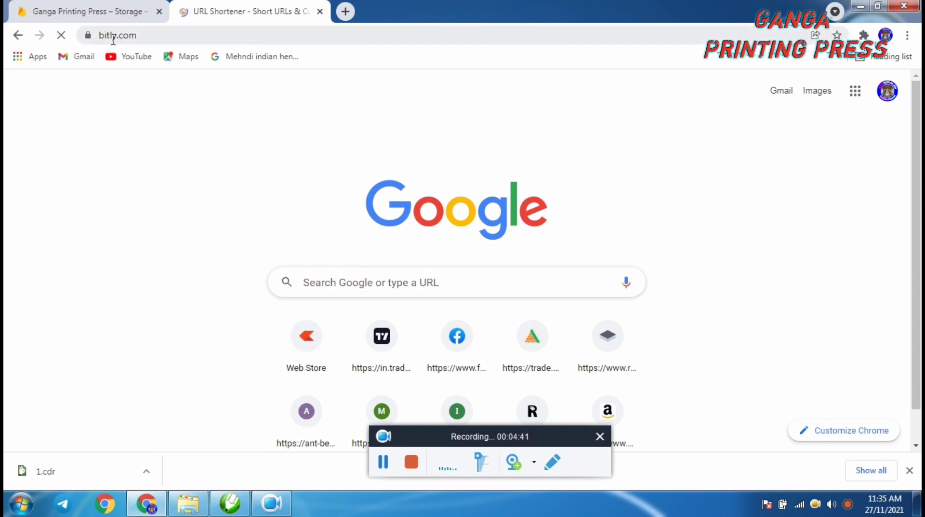
Step: Find the link shortening field on the Bitly home page and make it ready for entry
{"action": "scroll", "coordinate": [314, 237], "scroll_direction": "down", "scroll_amount": 4}
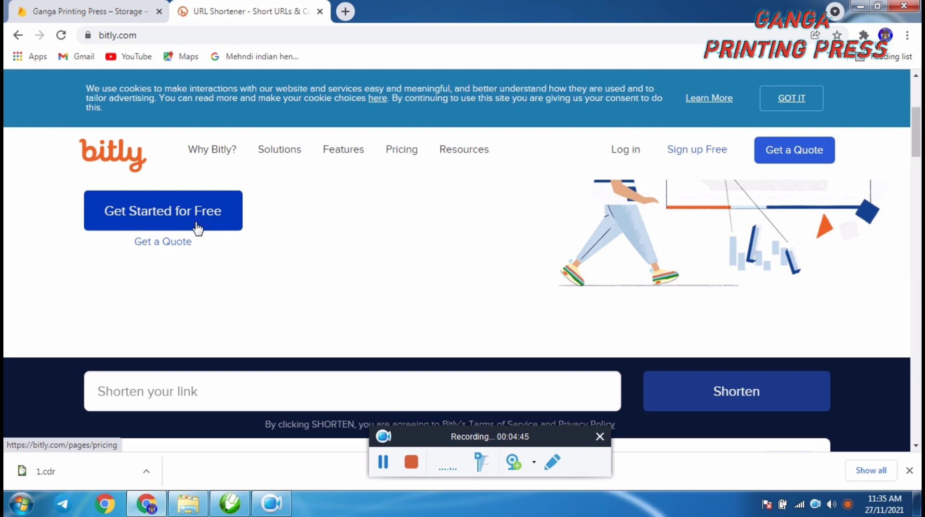
{"action": "scroll", "coordinate": [110, 308], "scroll_direction": "down", "scroll_amount": 3}
{"action": "left_click", "coordinate": [127, 269]}
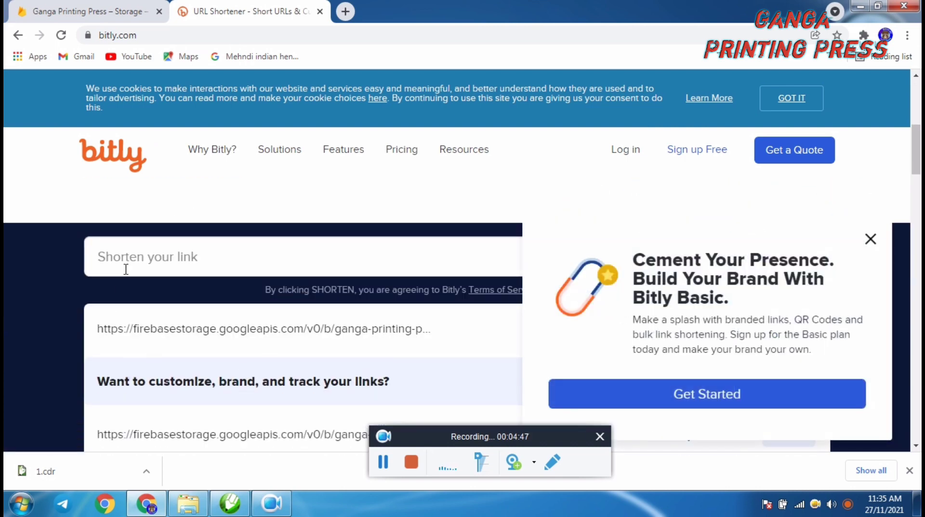
{"action": "left_click", "coordinate": [194, 258]}
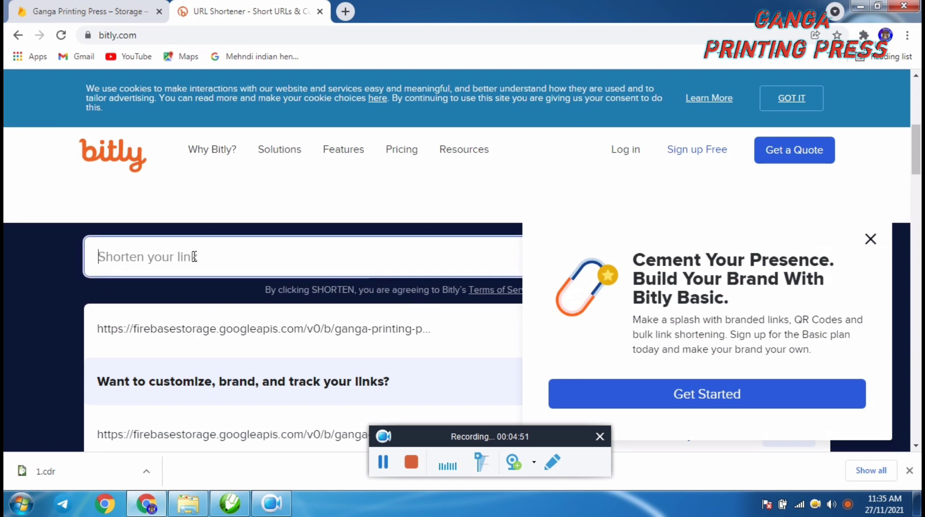
Step: Return to the Firebase Storage page and bring up the access token in the file location of 1.cdr
{"action": "left_click", "coordinate": [41, 7]}
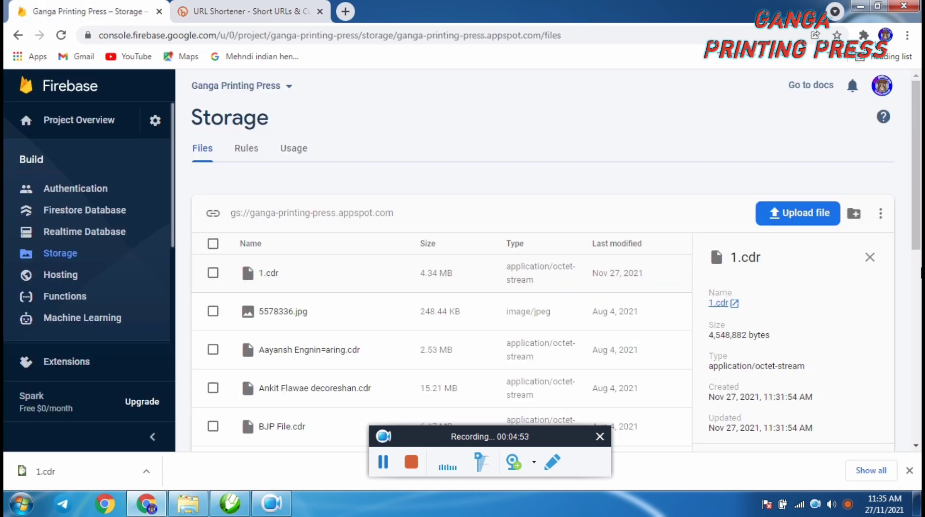
{"action": "left_click_drag", "start_coordinate": [918, 241], "coordinate": [917, 341]}
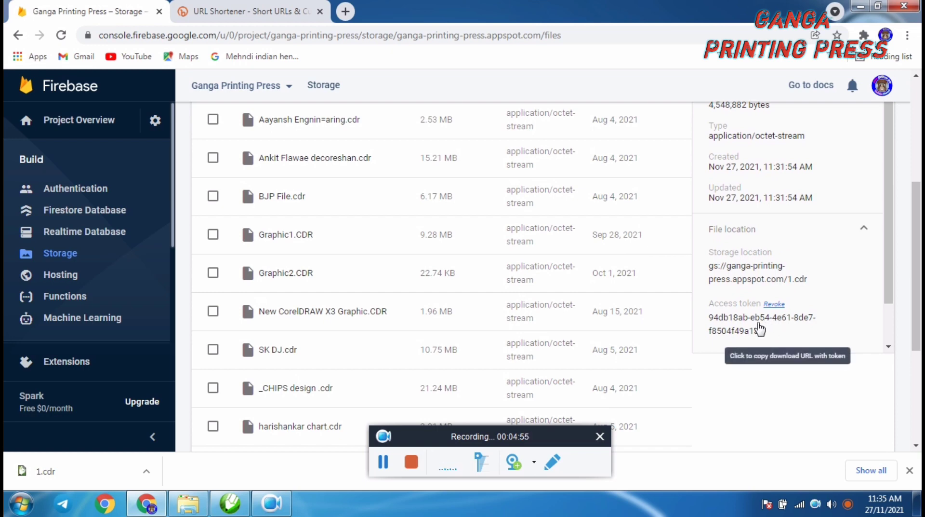